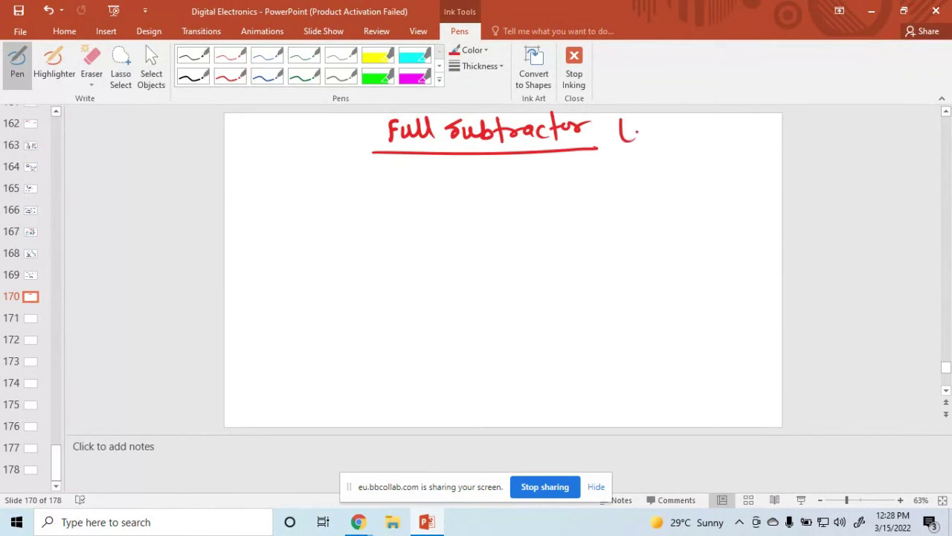
- Write '(FS)' after the title in red, then set the blue pen to 4½ pt and start the box
{"action": "left_click_drag", "start_coordinate": [630, 130], "coordinate": [651, 139]}
{"action": "left_click_drag", "start_coordinate": [664, 117], "coordinate": [665, 141]}
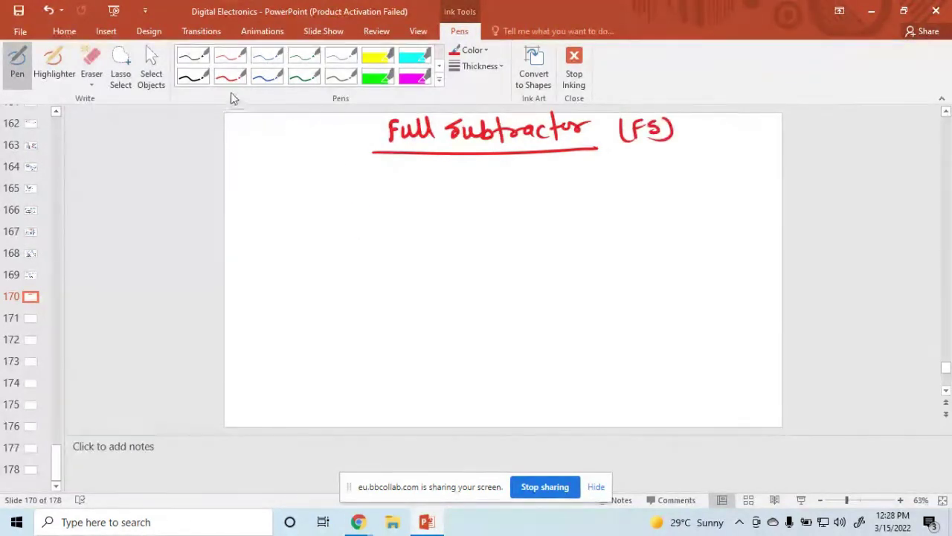
{"action": "left_click", "coordinate": [267, 77]}
{"action": "left_click", "coordinate": [477, 66]}
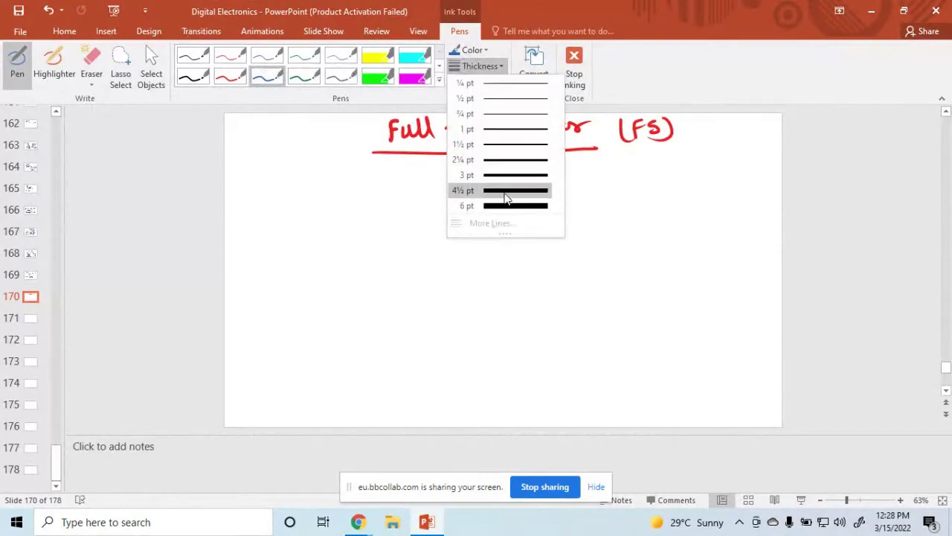
{"action": "left_click", "coordinate": [505, 191]}
{"action": "mouse_move", "coordinate": [446, 204]}
{"action": "left_mouse_down"}
{"action": "mouse_move", "coordinate": [448, 254]}
{"action": "mouse_move", "coordinate": [470, 203]}
{"action": "mouse_move", "coordinate": [564, 208]}
{"action": "mouse_move", "coordinate": [570, 252]}
{"action": "mouse_move", "coordinate": [559, 260]}
{"action": "mouse_move", "coordinate": [449, 262]}
{"action": "mouse_move", "coordinate": [448, 248]}
{"action": "left_mouse_up"}
- Close the box, write FS inside it, and draw three input lines labelled A, B, C
{"action": "mouse_move", "coordinate": [484, 222]}
{"action": "left_mouse_down"}
{"action": "mouse_move", "coordinate": [471, 244]}
{"action": "mouse_move", "coordinate": [482, 233]}
{"action": "left_mouse_up"}
{"action": "left_click_drag", "start_coordinate": [501, 224], "coordinate": [490, 242]}
{"action": "left_click_drag", "start_coordinate": [357, 218], "coordinate": [447, 213]}
{"action": "left_click_drag", "start_coordinate": [358, 239], "coordinate": [445, 236]}
{"action": "left_click_drag", "start_coordinate": [361, 257], "coordinate": [448, 251]}
{"action": "mouse_move", "coordinate": [332, 222]}
{"action": "left_mouse_down"}
{"action": "mouse_move", "coordinate": [342, 216]}
{"action": "mouse_move", "coordinate": [336, 244]}
{"action": "left_mouse_up"}
{"action": "left_click_drag", "start_coordinate": [335, 230], "coordinate": [350, 266]}
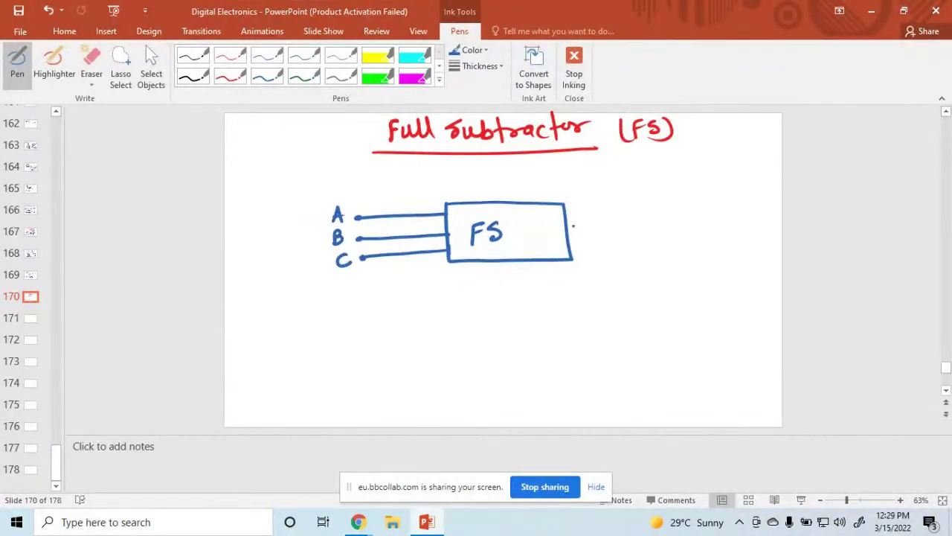
- Draw two dot-ended output lines labelled Diff. and Borrow, plus a brace beside the inputs
{"action": "left_click_drag", "start_coordinate": [567, 218], "coordinate": [634, 215]}
{"action": "left_click", "coordinate": [633, 215]}
{"action": "left_click_drag", "start_coordinate": [574, 242], "coordinate": [634, 242]}
{"action": "left_click", "coordinate": [633, 241]}
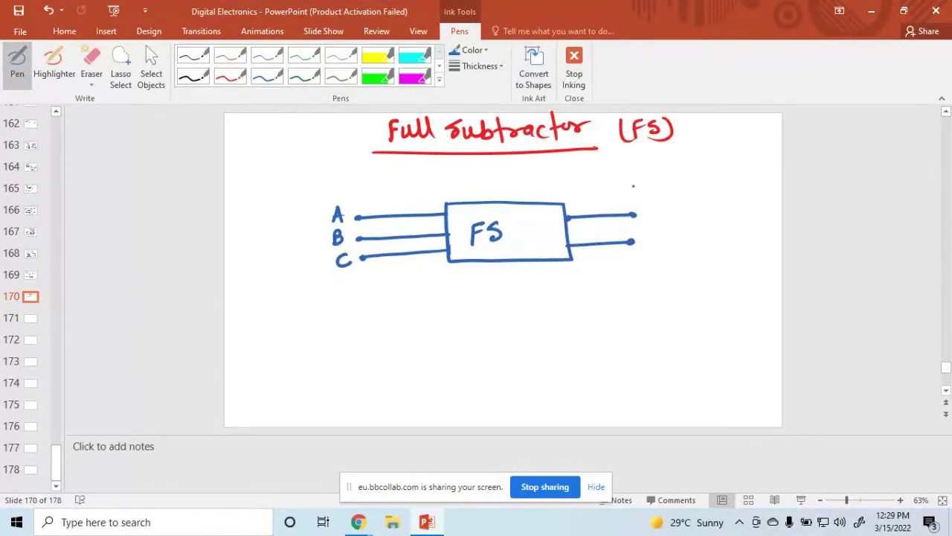
{"action": "left_click_drag", "start_coordinate": [647, 202], "coordinate": [645, 217]}
{"action": "mouse_move", "coordinate": [645, 201]}
{"action": "left_mouse_down"}
{"action": "mouse_move", "coordinate": [658, 214]}
{"action": "mouse_move", "coordinate": [677, 191]}
{"action": "left_mouse_up"}
{"action": "mouse_move", "coordinate": [670, 200]}
{"action": "left_mouse_down"}
{"action": "mouse_move", "coordinate": [686, 183]}
{"action": "mouse_move", "coordinate": [689, 198]}
{"action": "left_mouse_up"}
{"action": "left_click", "coordinate": [695, 200]}
{"action": "mouse_move", "coordinate": [645, 253]}
{"action": "left_mouse_down"}
{"action": "mouse_move", "coordinate": [650, 236]}
{"action": "mouse_move", "coordinate": [644, 253]}
{"action": "mouse_move", "coordinate": [659, 241]}
{"action": "mouse_move", "coordinate": [684, 248]}
{"action": "mouse_move", "coordinate": [724, 233]}
{"action": "left_mouse_up"}
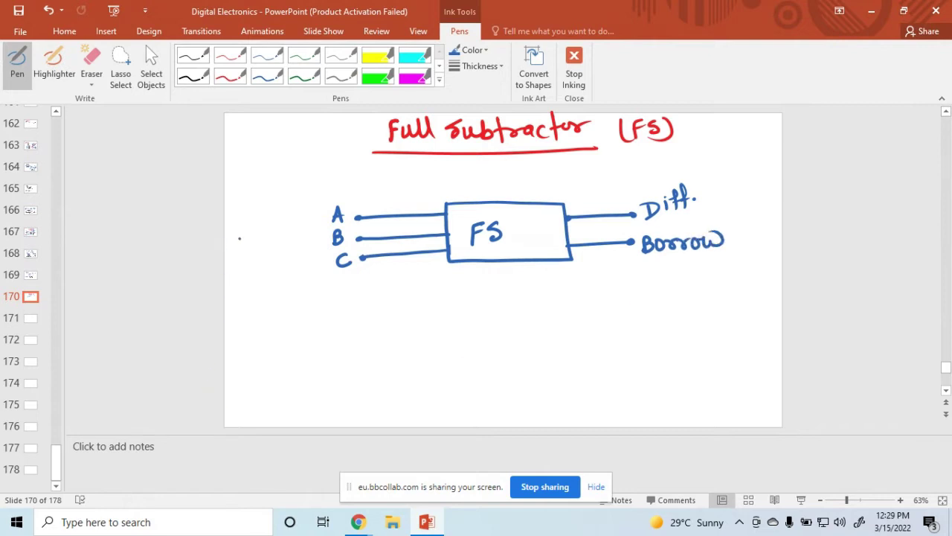
{"action": "mouse_move", "coordinate": [306, 198]}
{"action": "left_mouse_down"}
{"action": "mouse_move", "coordinate": [299, 243]}
{"action": "mouse_move", "coordinate": [310, 281]}
{"action": "left_mouse_up"}
- Label the left brace 'Input' and add a brace labelled 'output' beside Diff. and Borrow
{"action": "mouse_move", "coordinate": [239, 210]}
{"action": "left_mouse_down"}
{"action": "mouse_move", "coordinate": [244, 222]}
{"action": "mouse_move", "coordinate": [274, 194]}
{"action": "mouse_move", "coordinate": [267, 212]}
{"action": "left_mouse_up"}
{"action": "mouse_move", "coordinate": [271, 172]}
{"action": "left_mouse_down"}
{"action": "mouse_move", "coordinate": [276, 203]}
{"action": "mouse_move", "coordinate": [295, 181]}
{"action": "left_mouse_up"}
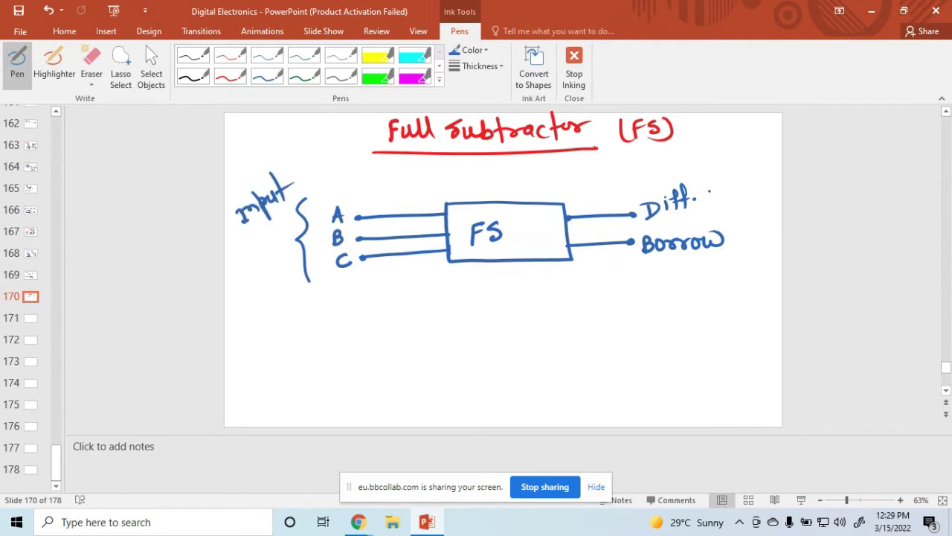
{"action": "mouse_move", "coordinate": [720, 197]}
{"action": "left_mouse_down"}
{"action": "mouse_move", "coordinate": [734, 233]}
{"action": "mouse_move", "coordinate": [728, 271]}
{"action": "left_mouse_up"}
{"action": "left_click_drag", "start_coordinate": [735, 195], "coordinate": [761, 207]}
{"action": "left_click_drag", "start_coordinate": [756, 195], "coordinate": [789, 186]}
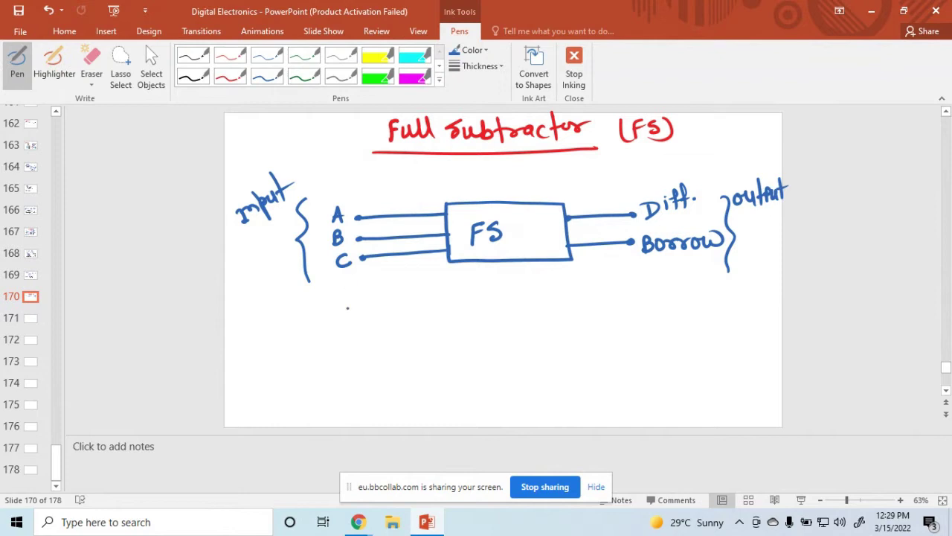
- Write the expression A – B – C below the diagram
{"action": "mouse_move", "coordinate": [315, 333]}
{"action": "left_mouse_down"}
{"action": "mouse_move", "coordinate": [321, 316]}
{"action": "mouse_move", "coordinate": [329, 333]}
{"action": "left_mouse_up"}
{"action": "left_click_drag", "start_coordinate": [319, 326], "coordinate": [360, 328]}
{"action": "mouse_move", "coordinate": [360, 313]}
{"action": "left_mouse_down"}
{"action": "mouse_move", "coordinate": [363, 328]}
{"action": "mouse_move", "coordinate": [406, 322]}
{"action": "left_mouse_up"}
{"action": "left_click_drag", "start_coordinate": [305, 342], "coordinate": [421, 327]}
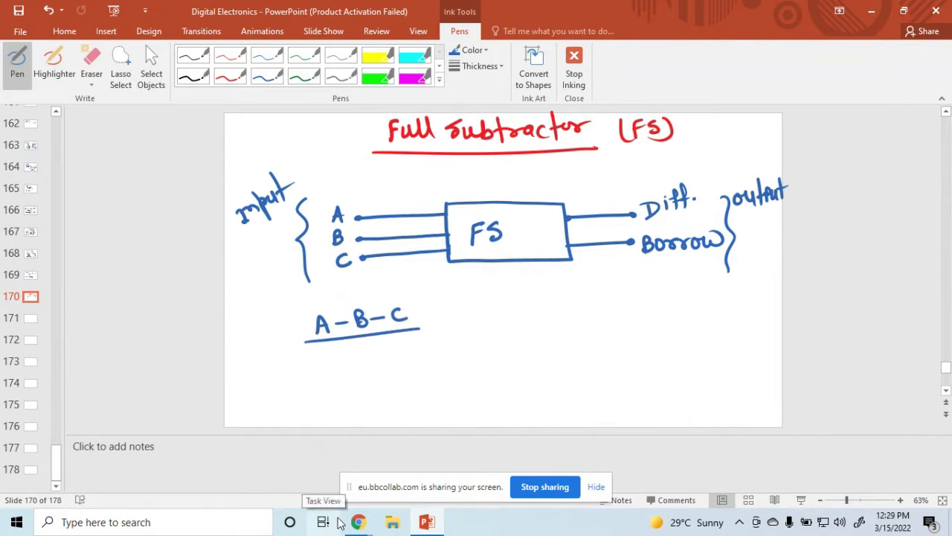
- Go to blank slide 171 and set the blue pen to 4½ pt thickness
{"action": "left_click", "coordinate": [31, 320]}
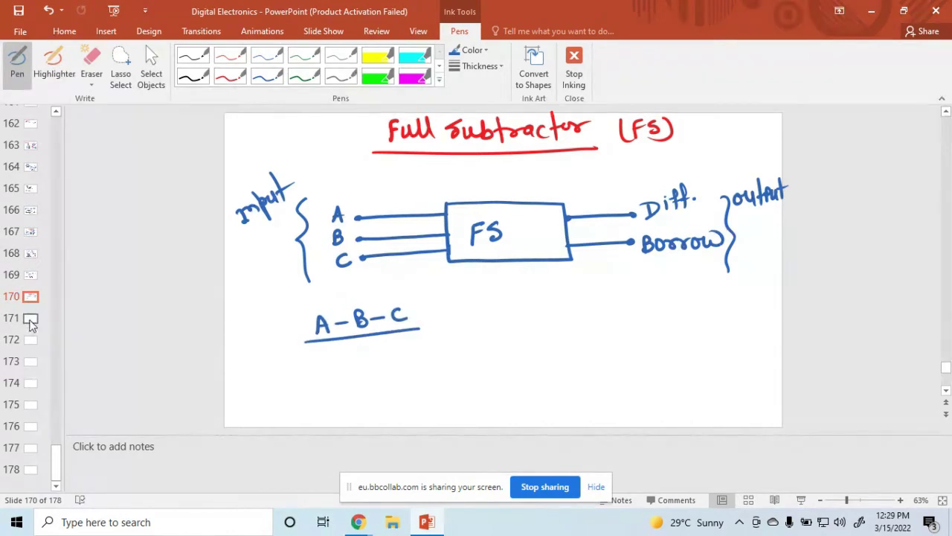
{"action": "left_click", "coordinate": [267, 78]}
{"action": "left_click", "coordinate": [475, 72]}
{"action": "left_click", "coordinate": [505, 190]}
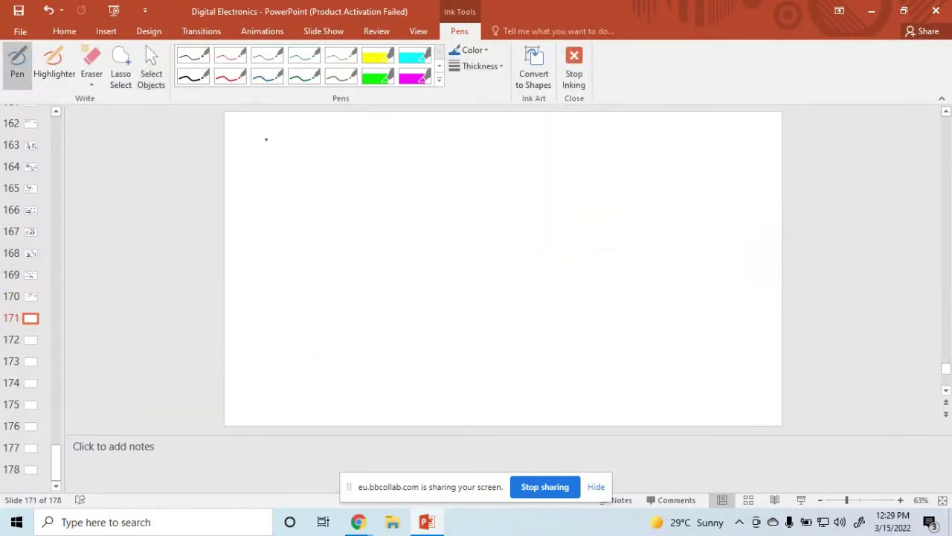
- Write the heading 'Truth table' in blue, then switch to the red pen and set its thickness
{"action": "left_click_drag", "start_coordinate": [250, 122], "coordinate": [410, 126]}
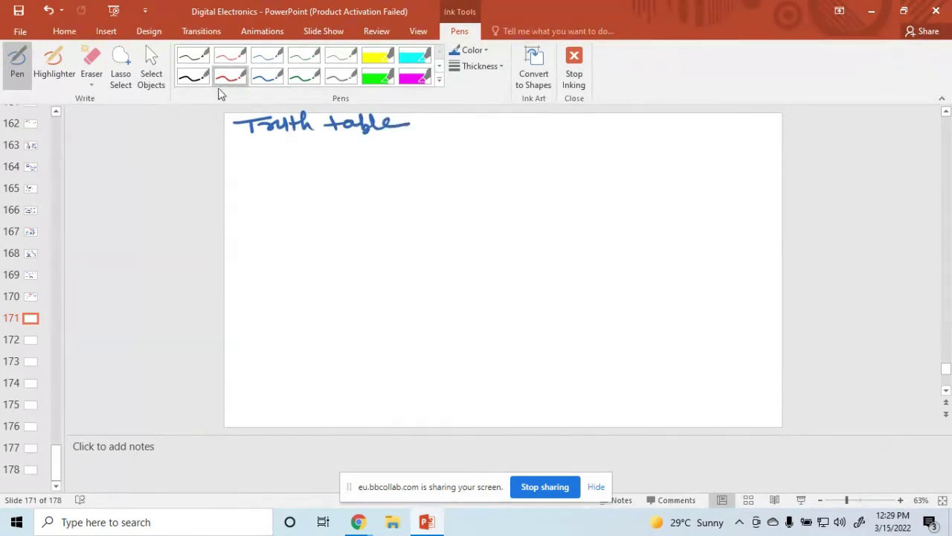
{"action": "left_click", "coordinate": [230, 78]}
{"action": "left_click", "coordinate": [476, 66]}
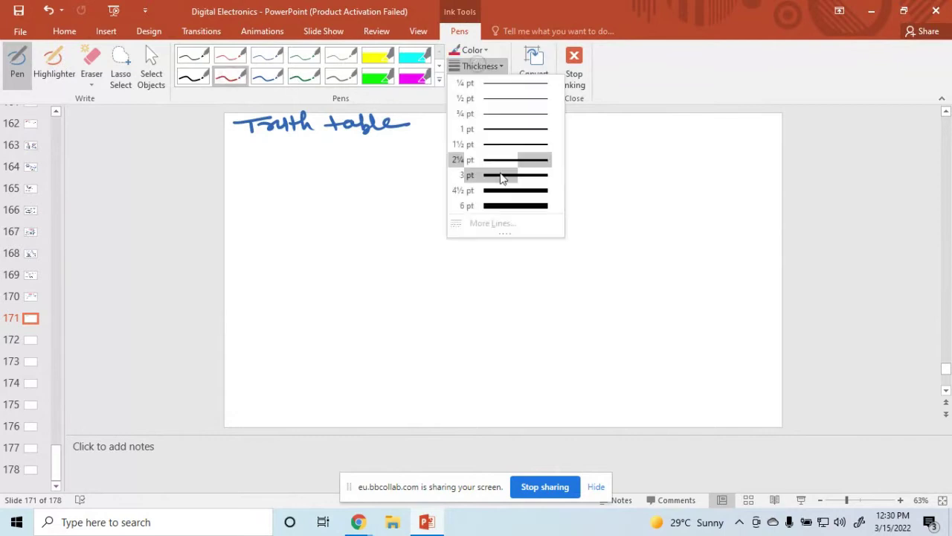
{"action": "left_click", "coordinate": [513, 194]}
- Write red column headers A, B, C, Diff. and Borrow and underline the row
{"action": "mouse_move", "coordinate": [246, 158]}
{"action": "left_mouse_down"}
{"action": "mouse_move", "coordinate": [253, 146]}
{"action": "mouse_move", "coordinate": [259, 160]}
{"action": "left_mouse_up"}
{"action": "left_click_drag", "start_coordinate": [249, 154], "coordinate": [297, 161]}
{"action": "left_click_drag", "start_coordinate": [296, 145], "coordinate": [297, 160]}
{"action": "left_click_drag", "start_coordinate": [373, 147], "coordinate": [374, 158]}
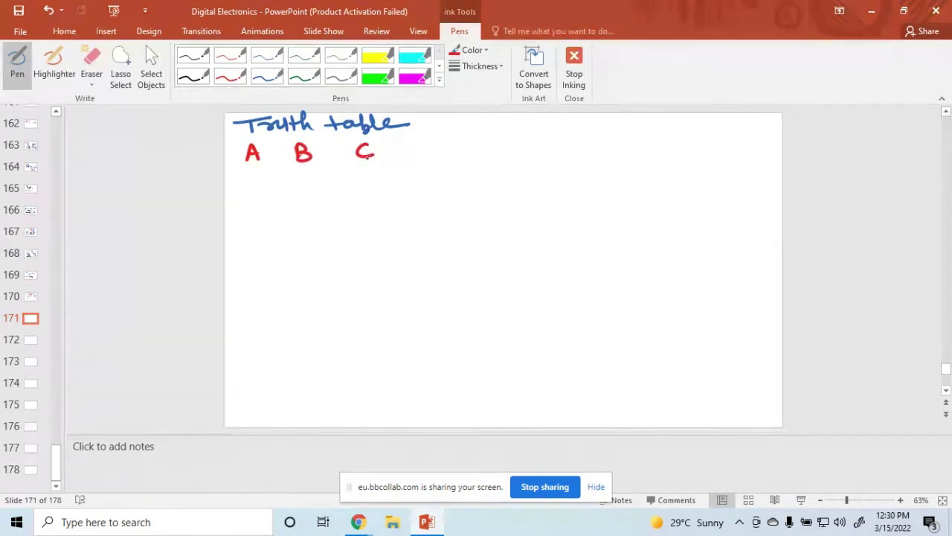
{"action": "mouse_move", "coordinate": [436, 143]}
{"action": "left_mouse_down"}
{"action": "mouse_move", "coordinate": [437, 154]}
{"action": "mouse_move", "coordinate": [422, 157]}
{"action": "mouse_move", "coordinate": [463, 143]}
{"action": "mouse_move", "coordinate": [459, 157]}
{"action": "left_mouse_up"}
{"action": "mouse_move", "coordinate": [474, 132]}
{"action": "left_mouse_down"}
{"action": "mouse_move", "coordinate": [468, 158]}
{"action": "mouse_move", "coordinate": [465, 145]}
{"action": "left_mouse_up"}
{"action": "left_click", "coordinate": [478, 152]}
{"action": "mouse_move", "coordinate": [530, 140]}
{"action": "left_mouse_down"}
{"action": "mouse_move", "coordinate": [531, 158]}
{"action": "mouse_move", "coordinate": [532, 149]}
{"action": "mouse_move", "coordinate": [531, 157]}
{"action": "mouse_move", "coordinate": [607, 146]}
{"action": "left_mouse_up"}
{"action": "left_click_drag", "start_coordinate": [224, 171], "coordinate": [611, 158]}
{"action": "left_click", "coordinate": [422, 142]}
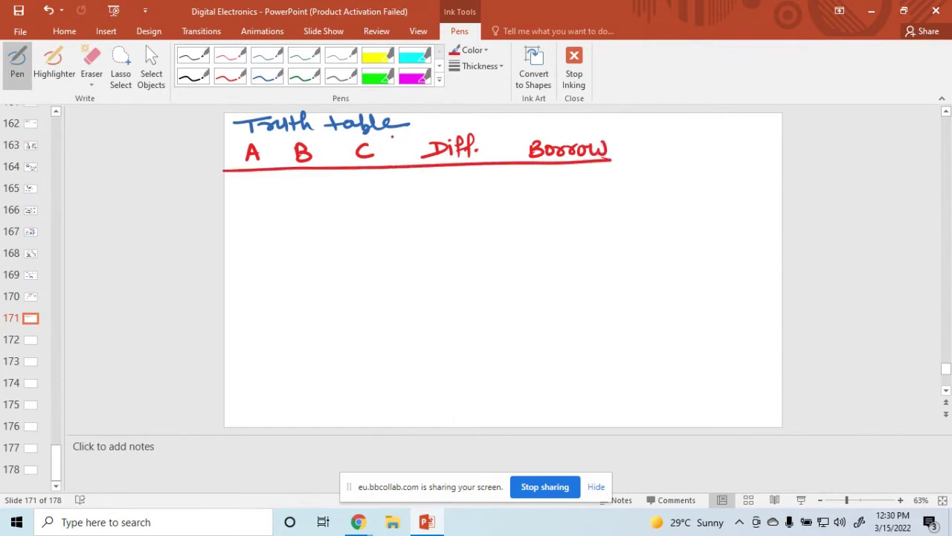
- Draw red dividers after C and between Diff. and Borrow, then write row one's blue 0s
{"action": "left_click_drag", "start_coordinate": [392, 136], "coordinate": [392, 430]}
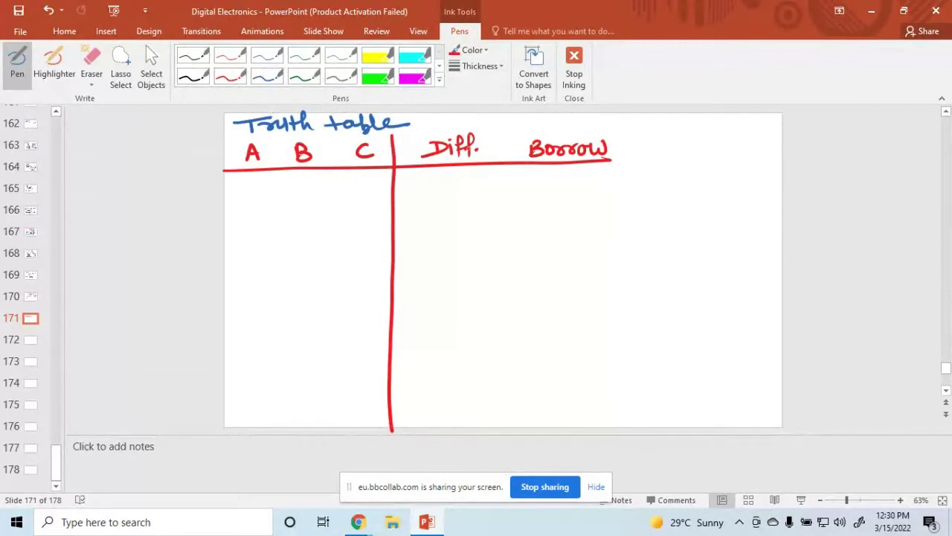
{"action": "left_click_drag", "start_coordinate": [496, 145], "coordinate": [497, 409]}
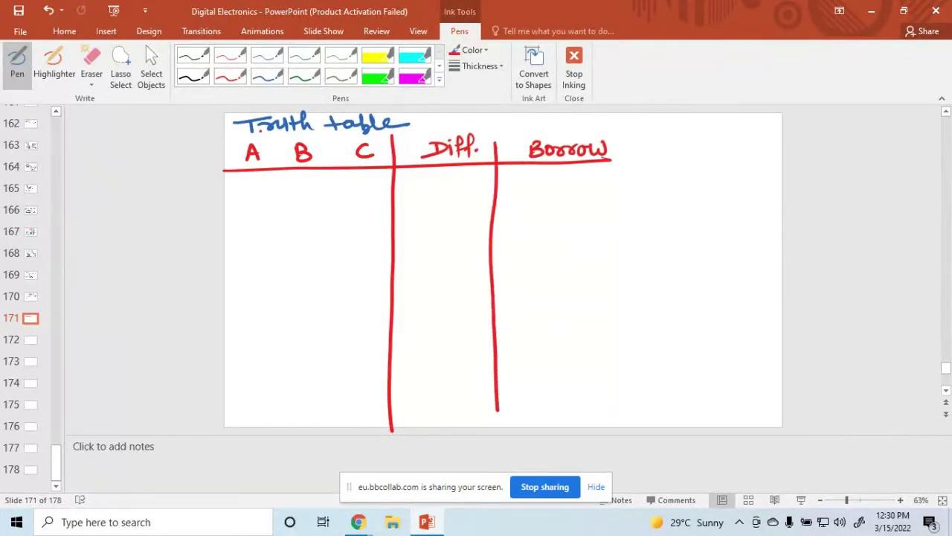
{"action": "left_click", "coordinate": [488, 65]}
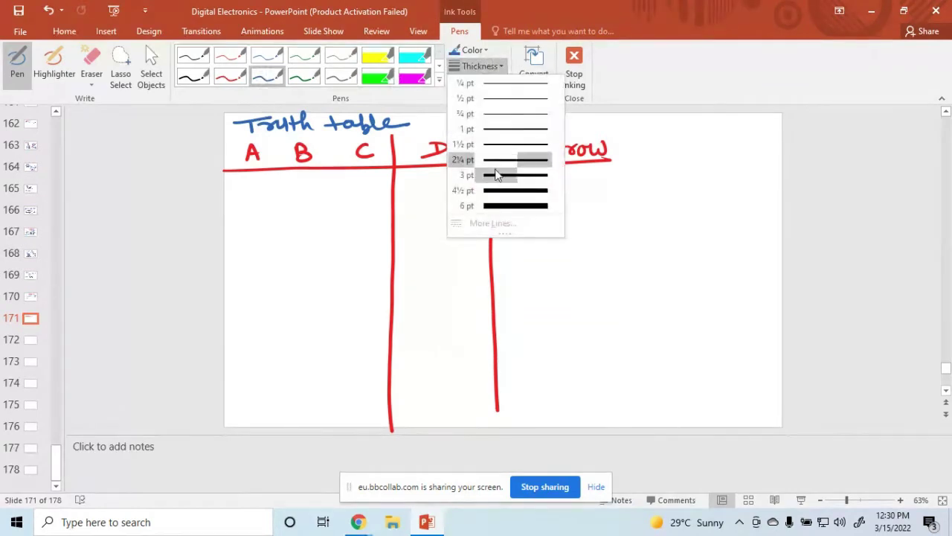
{"action": "left_click", "coordinate": [497, 191]}
{"action": "left_click_drag", "start_coordinate": [256, 176], "coordinate": [362, 176]}
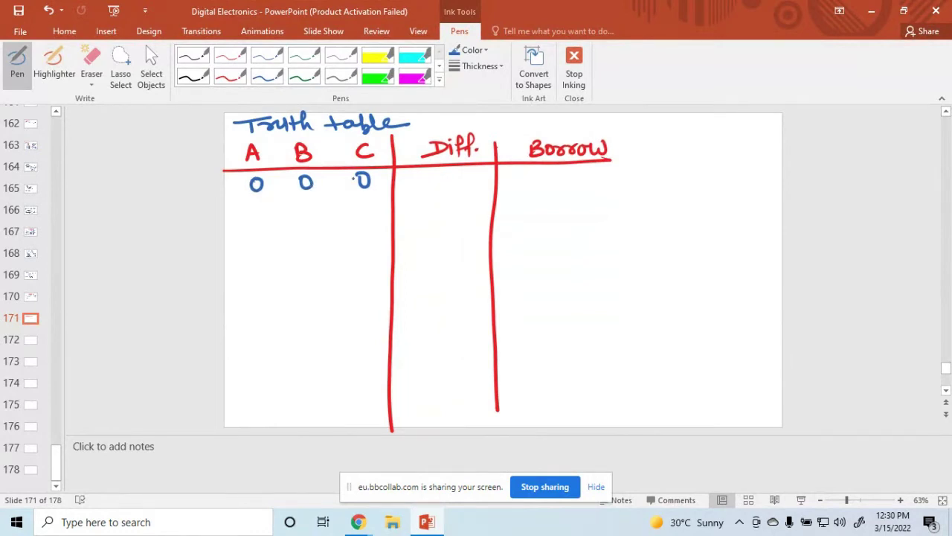
- Fill row one outputs 0 0, row two 001 → 1 1, and row three inputs 0 1 0
{"action": "mouse_move", "coordinate": [443, 170]}
{"action": "left_mouse_down"}
{"action": "mouse_move", "coordinate": [445, 180]}
{"action": "mouse_move", "coordinate": [459, 177]}
{"action": "mouse_move", "coordinate": [450, 170]}
{"action": "left_mouse_up"}
{"action": "mouse_move", "coordinate": [547, 171]}
{"action": "left_mouse_down"}
{"action": "mouse_move", "coordinate": [542, 178]}
{"action": "mouse_move", "coordinate": [548, 169]}
{"action": "left_mouse_up"}
{"action": "mouse_move", "coordinate": [256, 207]}
{"action": "left_mouse_down"}
{"action": "mouse_move", "coordinate": [257, 218]}
{"action": "mouse_move", "coordinate": [304, 217]}
{"action": "mouse_move", "coordinate": [309, 205]}
{"action": "mouse_move", "coordinate": [365, 218]}
{"action": "left_mouse_up"}
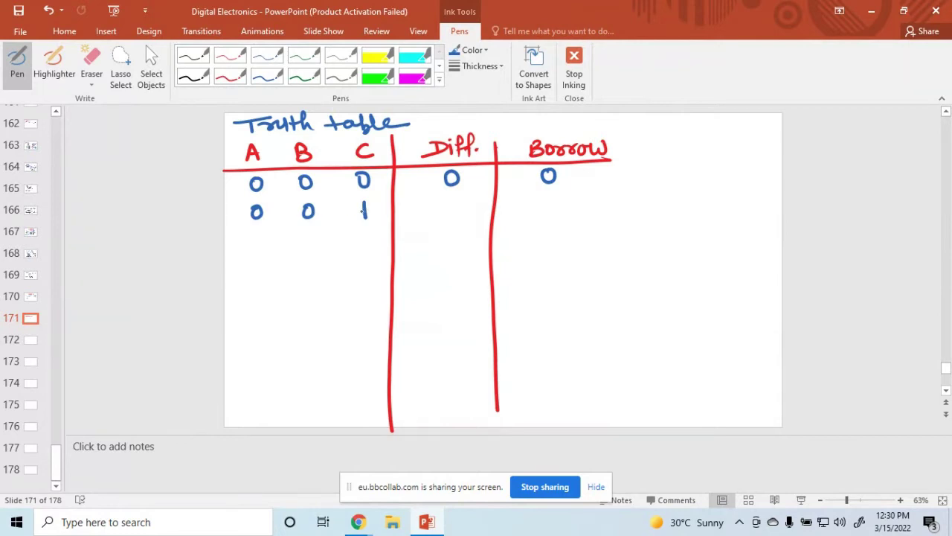
{"action": "left_click_drag", "start_coordinate": [450, 202], "coordinate": [450, 220]}
{"action": "left_click_drag", "start_coordinate": [549, 202], "coordinate": [549, 220]}
{"action": "left_click_drag", "start_coordinate": [256, 236], "coordinate": [311, 253]}
{"action": "mouse_move", "coordinate": [367, 238]}
{"action": "left_mouse_down"}
{"action": "mouse_move", "coordinate": [368, 250]}
{"action": "mouse_move", "coordinate": [368, 239]}
{"action": "left_mouse_up"}
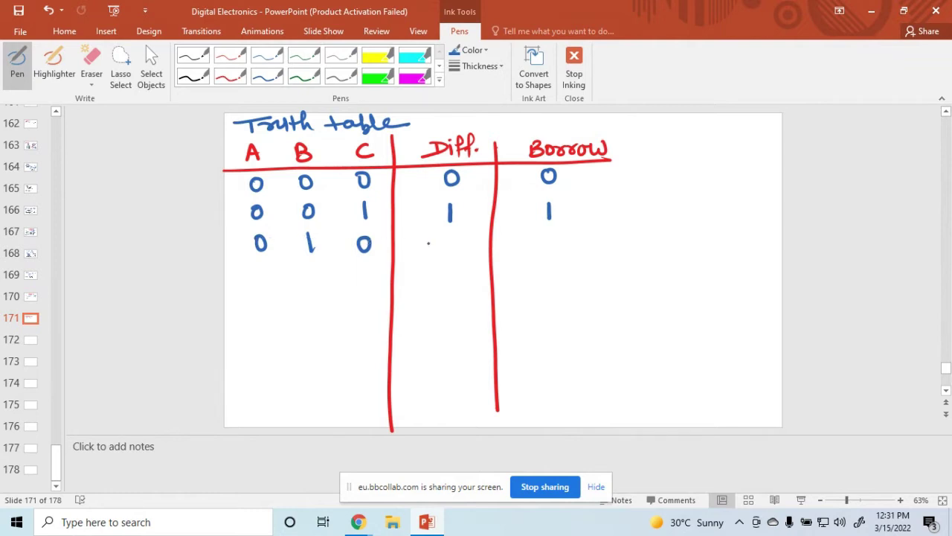
- Write row three outputs 1 1 and row four 011 → Diff. 0, Borrow 1
{"action": "left_click_drag", "start_coordinate": [450, 238], "coordinate": [450, 256]}
{"action": "left_click_drag", "start_coordinate": [549, 239], "coordinate": [552, 257]}
{"action": "left_click_drag", "start_coordinate": [257, 276], "coordinate": [310, 291]}
{"action": "left_click_drag", "start_coordinate": [365, 269], "coordinate": [366, 291]}
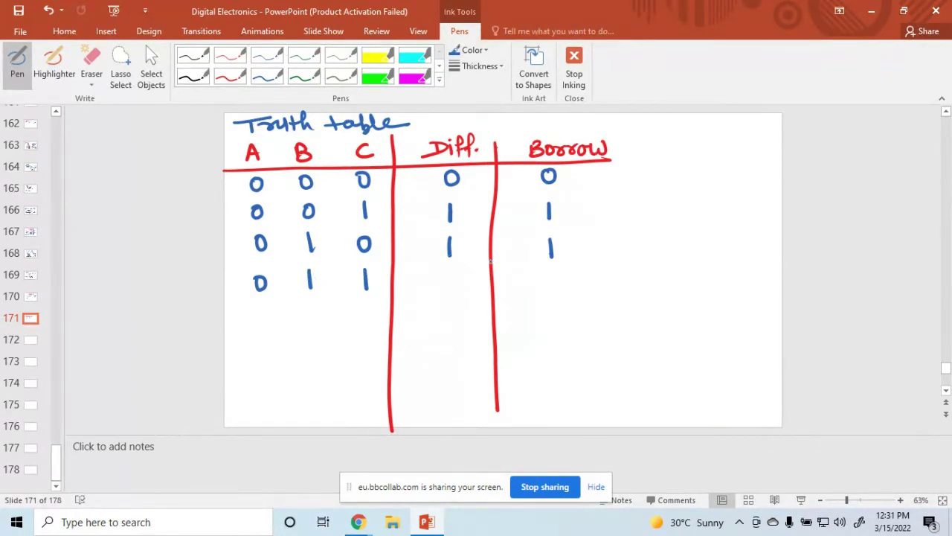
{"action": "left_click_drag", "start_coordinate": [547, 278], "coordinate": [550, 295]}
{"action": "mouse_move", "coordinate": [447, 274]}
{"action": "left_mouse_down"}
{"action": "mouse_move", "coordinate": [442, 289]}
{"action": "mouse_move", "coordinate": [449, 273]}
{"action": "left_mouse_up"}
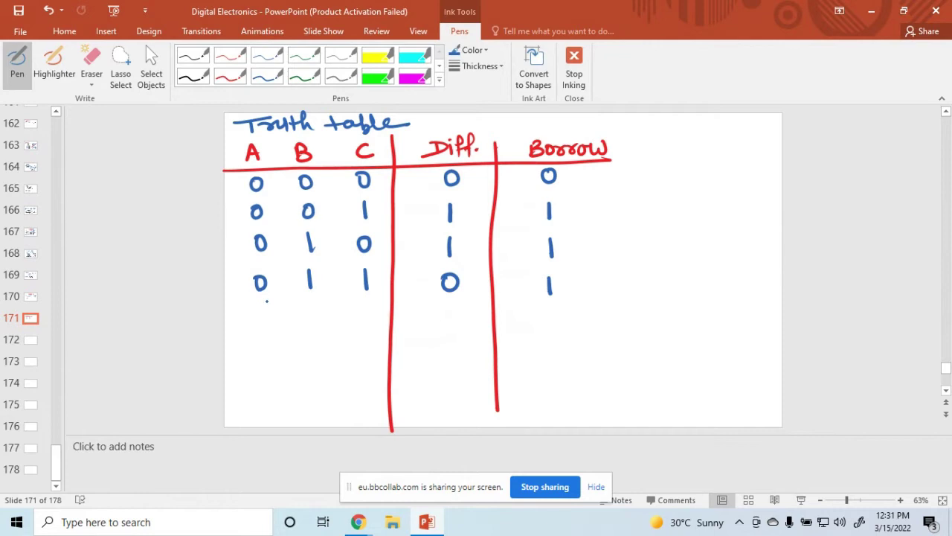
- Fill row five 100 → 1 0 and row six 101 → 0 0, then begin row seven with 1 1
{"action": "mouse_move", "coordinate": [261, 303]}
{"action": "left_mouse_down"}
{"action": "mouse_move", "coordinate": [263, 322]}
{"action": "mouse_move", "coordinate": [309, 303]}
{"action": "mouse_move", "coordinate": [365, 304]}
{"action": "left_mouse_up"}
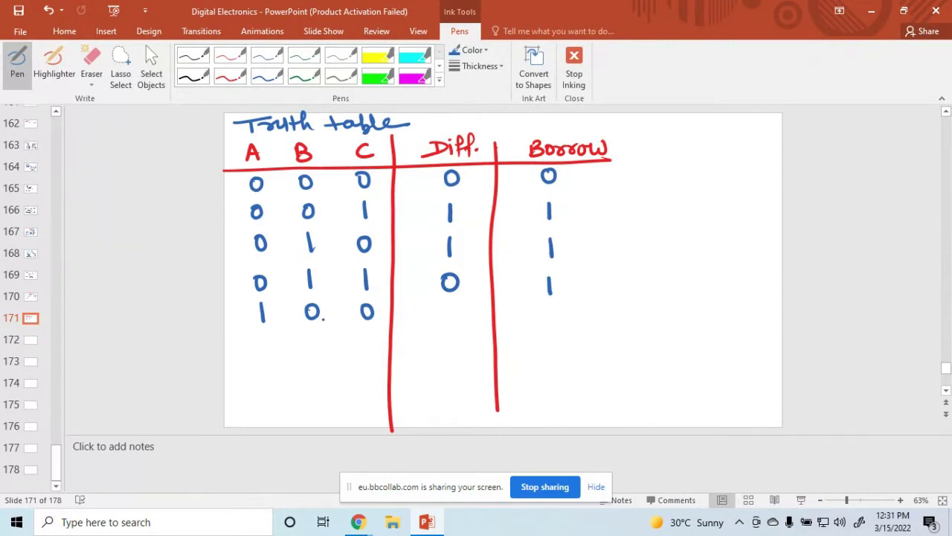
{"action": "left_click_drag", "start_coordinate": [445, 303], "coordinate": [446, 322]}
{"action": "mouse_move", "coordinate": [546, 308]}
{"action": "left_mouse_down"}
{"action": "mouse_move", "coordinate": [555, 314]}
{"action": "mouse_move", "coordinate": [546, 306]}
{"action": "left_mouse_up"}
{"action": "mouse_move", "coordinate": [261, 344]}
{"action": "left_mouse_down"}
{"action": "mouse_move", "coordinate": [264, 362]}
{"action": "mouse_move", "coordinate": [305, 355]}
{"action": "mouse_move", "coordinate": [305, 342]}
{"action": "mouse_move", "coordinate": [362, 349]}
{"action": "mouse_move", "coordinate": [363, 359]}
{"action": "mouse_move", "coordinate": [315, 347]}
{"action": "left_mouse_up"}
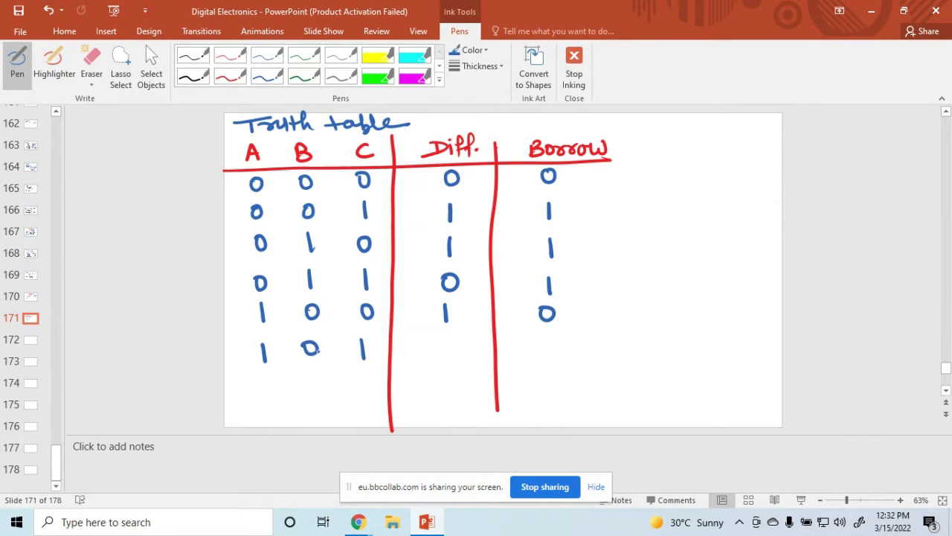
{"action": "mouse_move", "coordinate": [443, 348]}
{"action": "left_mouse_down"}
{"action": "mouse_move", "coordinate": [441, 356]}
{"action": "mouse_move", "coordinate": [455, 341]}
{"action": "mouse_move", "coordinate": [447, 341]}
{"action": "left_mouse_up"}
{"action": "mouse_move", "coordinate": [549, 343]}
{"action": "left_mouse_down"}
{"action": "mouse_move", "coordinate": [553, 349]}
{"action": "mouse_move", "coordinate": [552, 341]}
{"action": "left_mouse_up"}
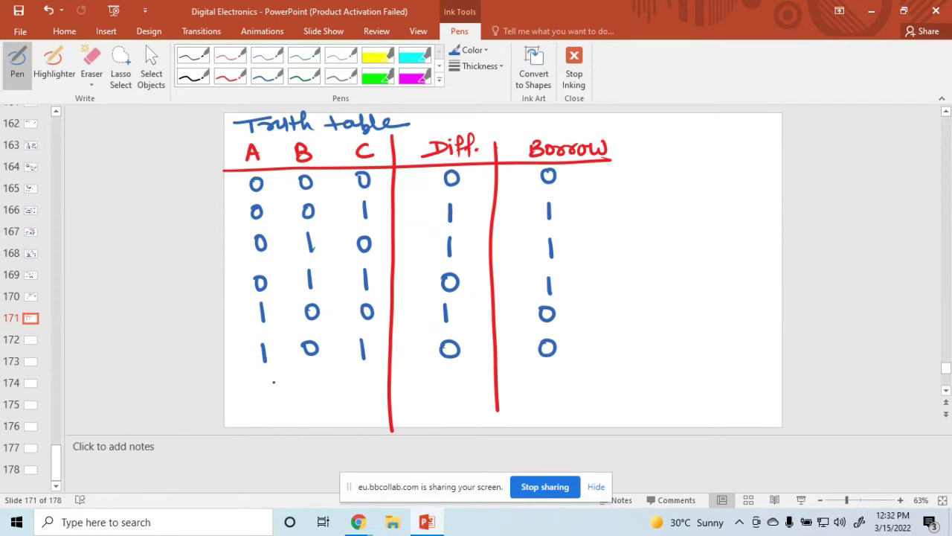
{"action": "left_click_drag", "start_coordinate": [270, 377], "coordinate": [271, 398]}
{"action": "left_click_drag", "start_coordinate": [311, 372], "coordinate": [314, 392]}
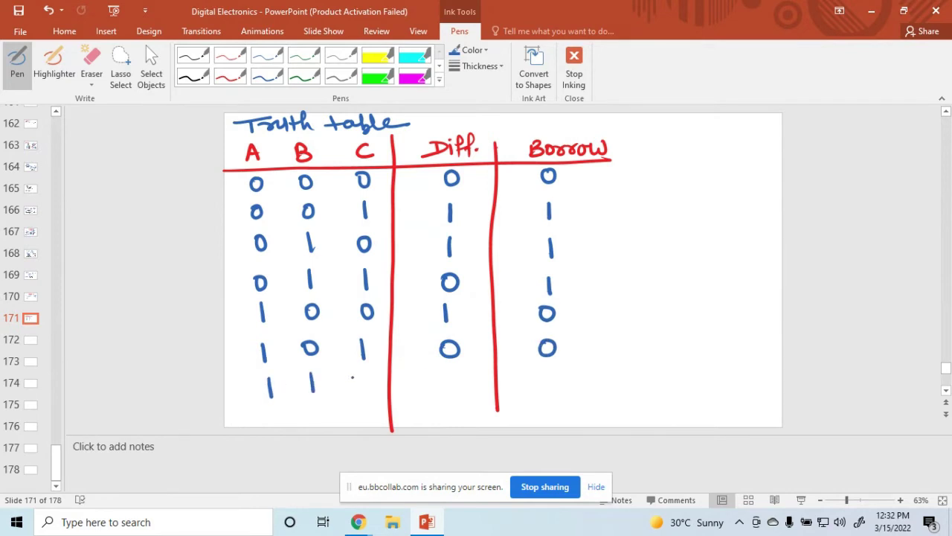